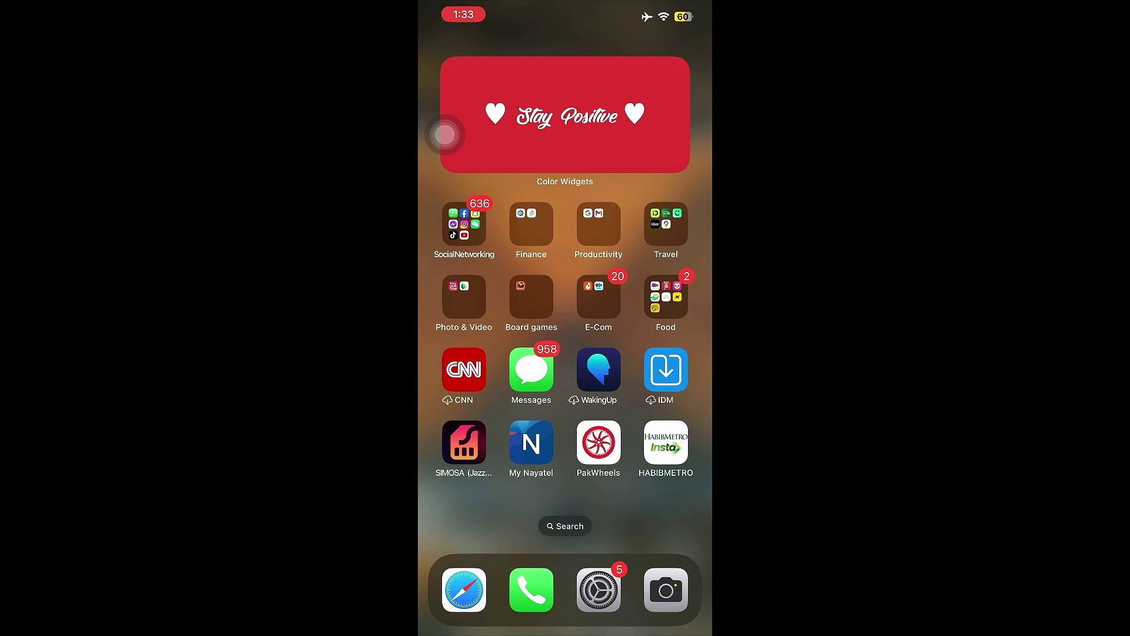
# Open the Apple ID's Media & Purchases account settings to confirm the Country/Region is Pakistan
pyautogui.click(599, 590)
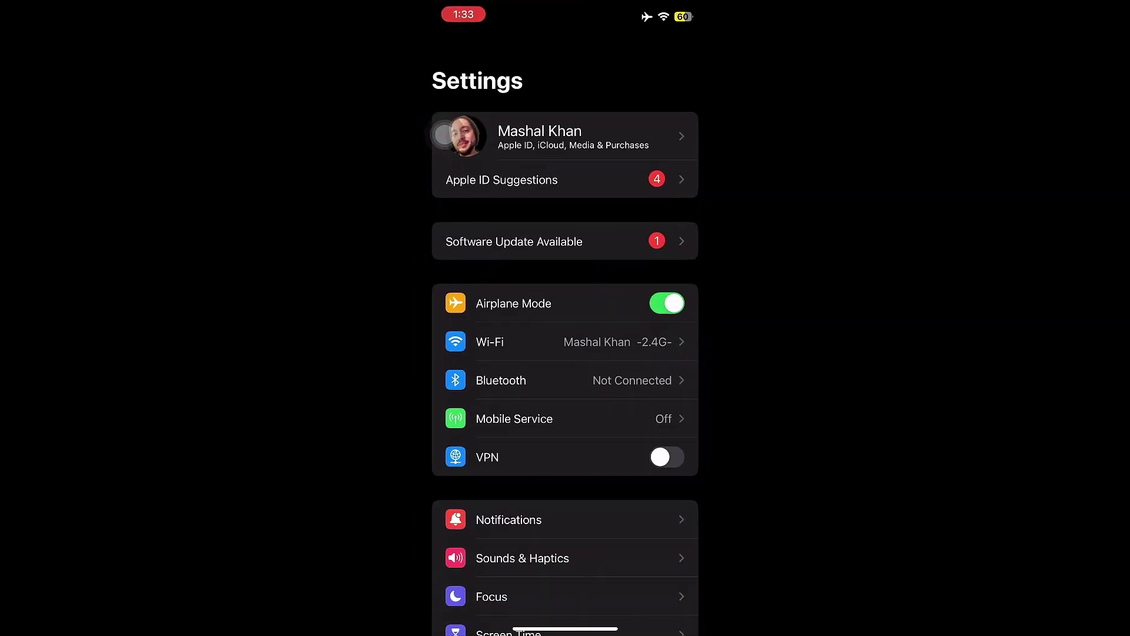
pyautogui.click(444, 135)
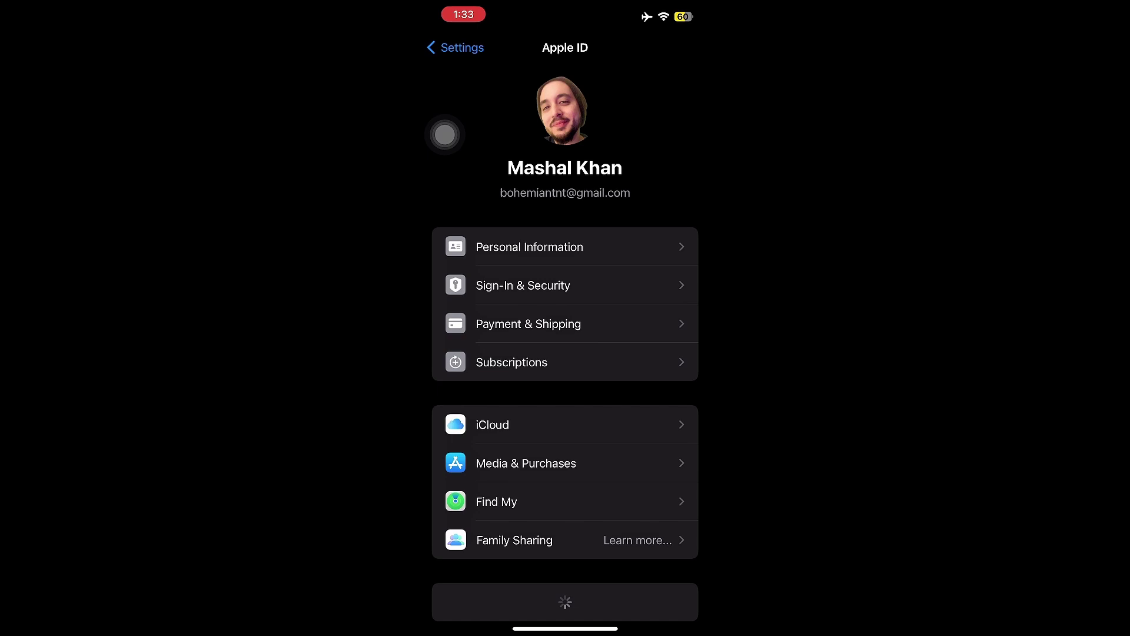
pyautogui.click(526, 463)
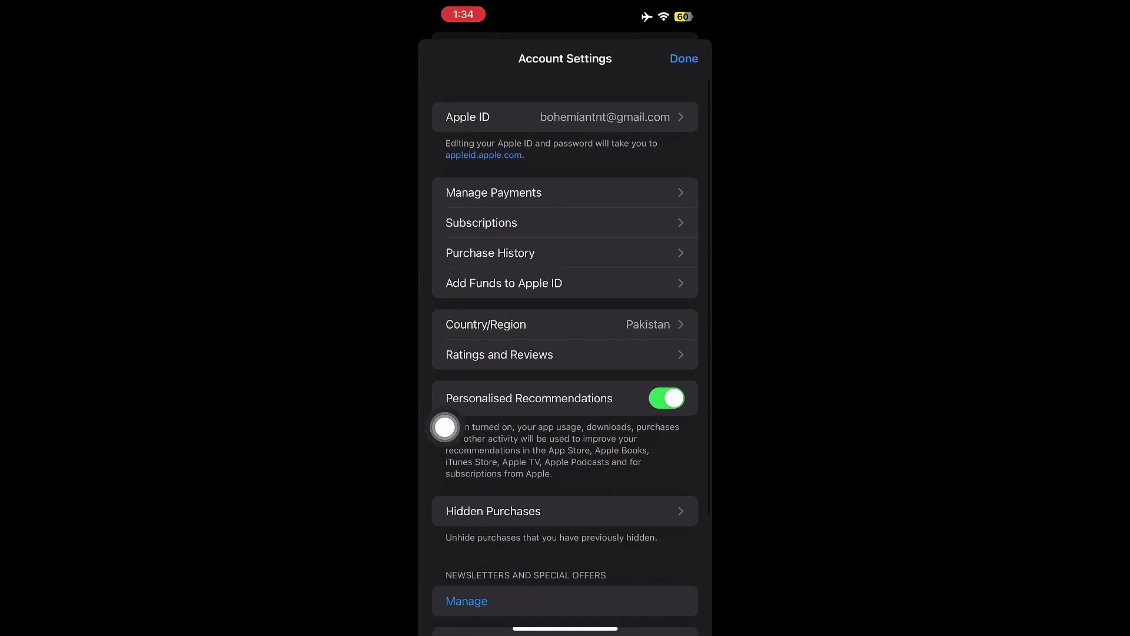
pyautogui.hscroll(-5, 444, 426)
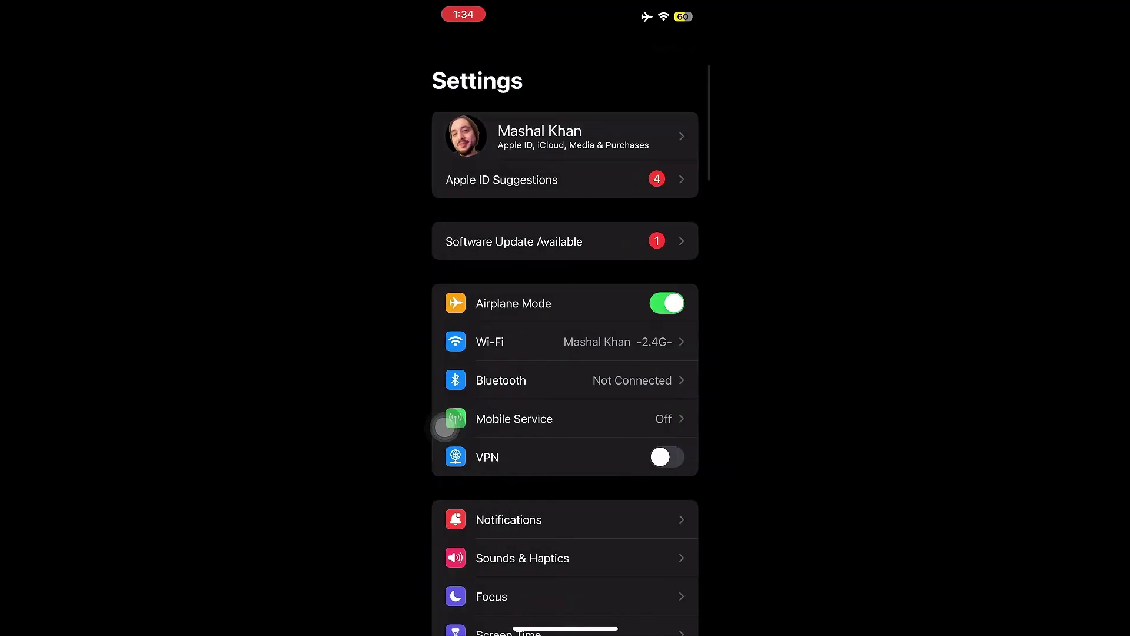
pyautogui.scroll(-5, 444, 428)
# Check Software Update under General, which shows iOS 17.5 needing more storage
pyautogui.click(496, 468)
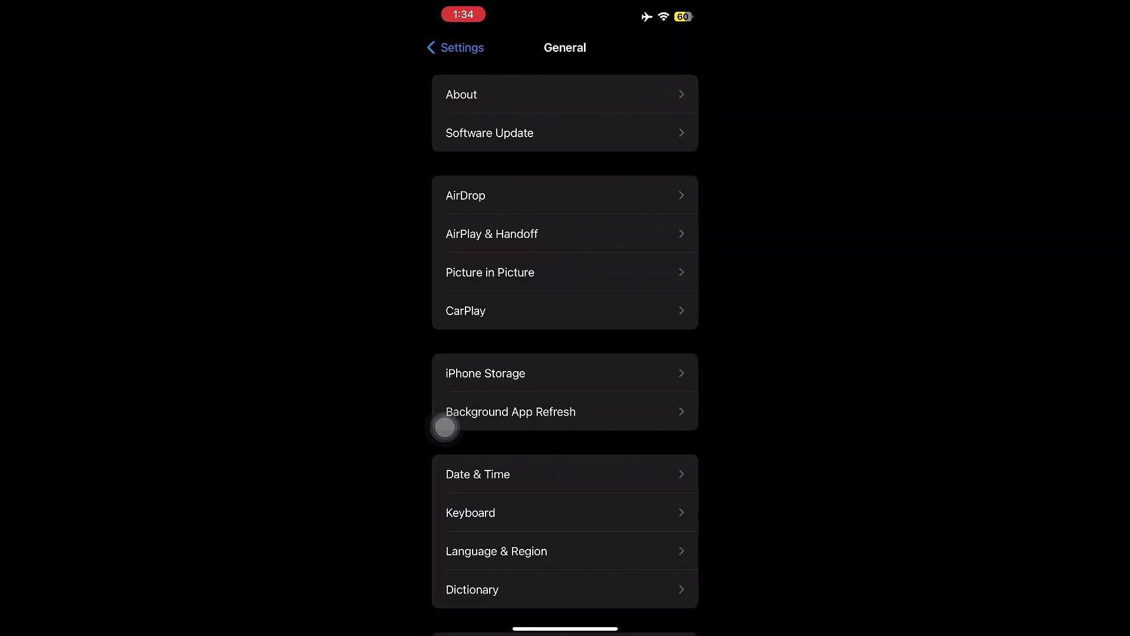
pyautogui.click(505, 131)
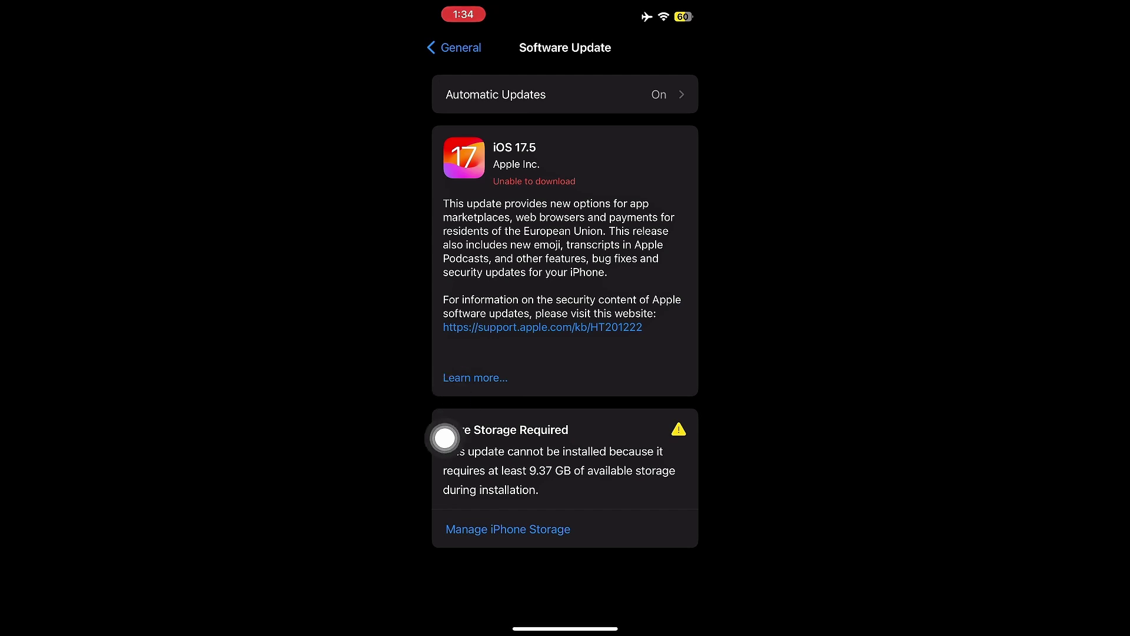
pyautogui.hscroll(-5, 444, 438)
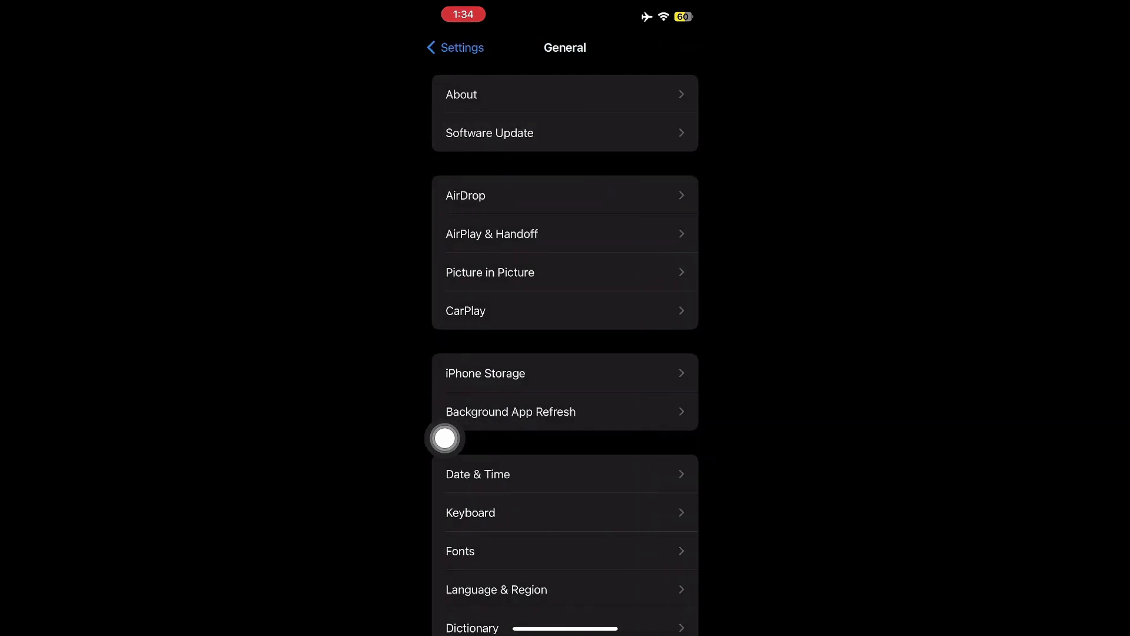
pyautogui.scroll(-2, 445, 438)
pyautogui.hscroll(-5, 444, 434)
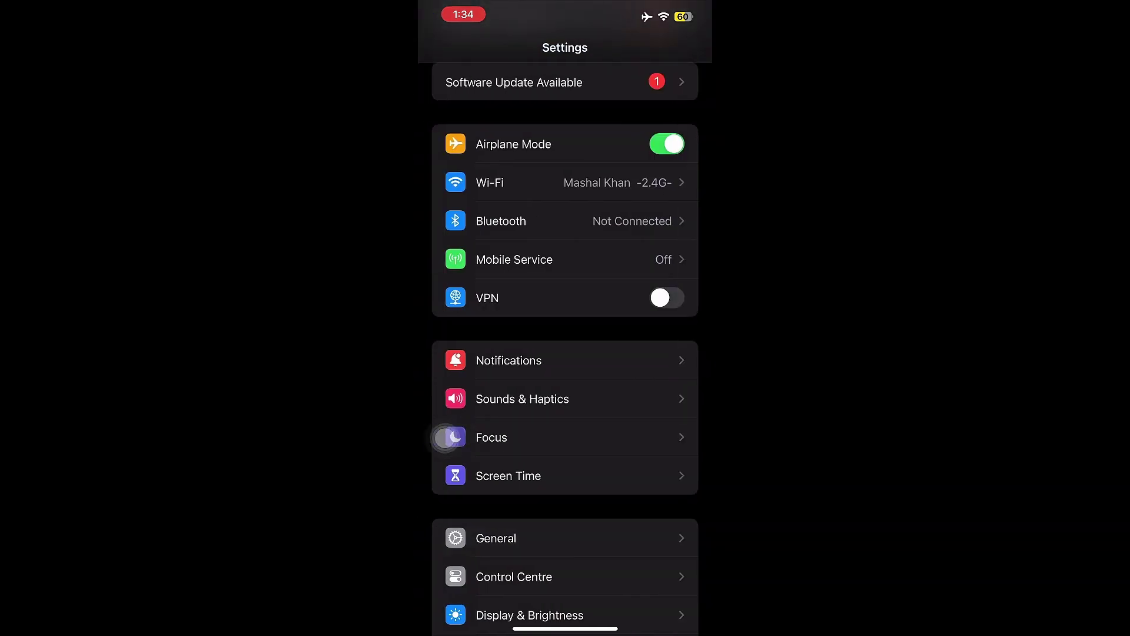
pyautogui.scroll(-2, 445, 438)
# Review Screen Time's Content & Privacy Restrictions, which are switched off
pyautogui.click(508, 374)
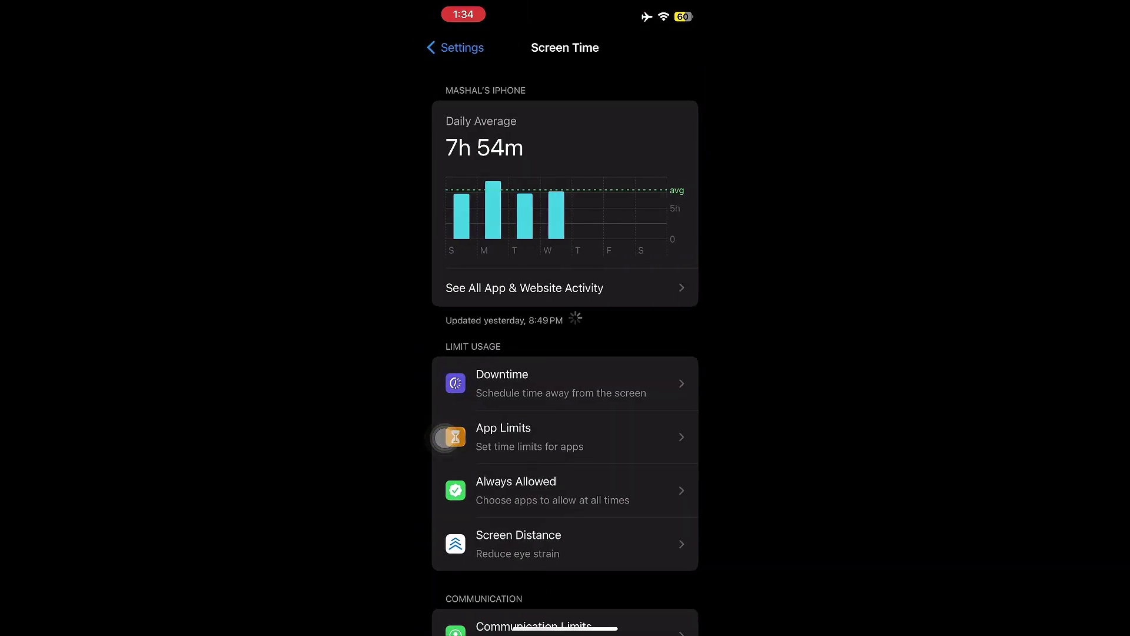
pyautogui.scroll(-2, 445, 438)
pyautogui.scroll(-3, 444, 439)
pyautogui.scroll(-1, 444, 438)
pyautogui.click(548, 503)
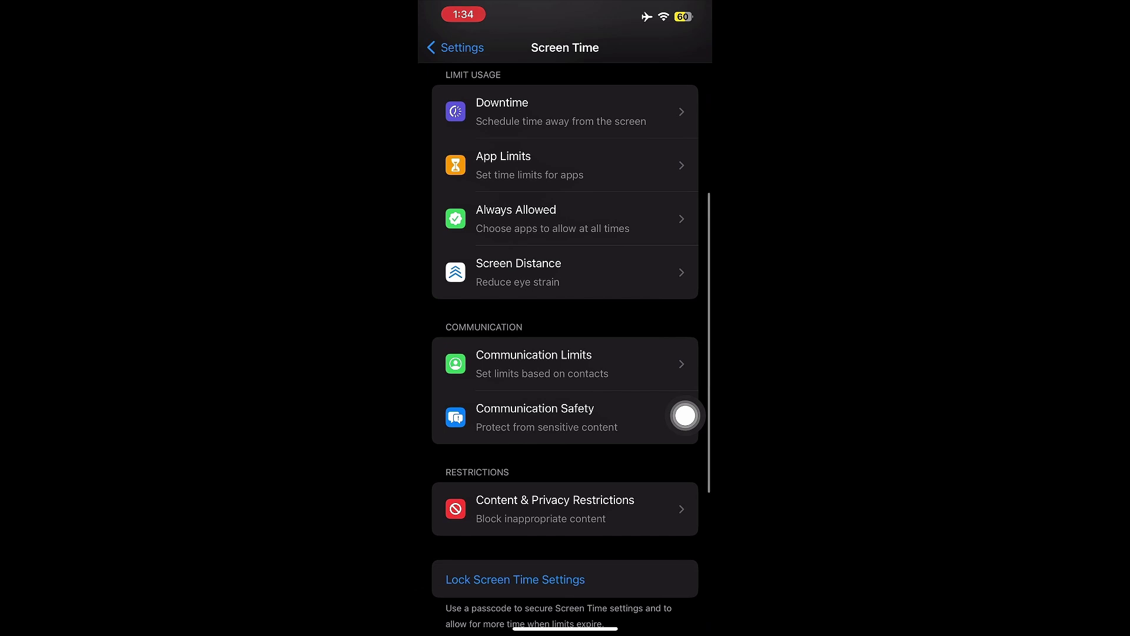
pyautogui.scroll(-5, 686, 415)
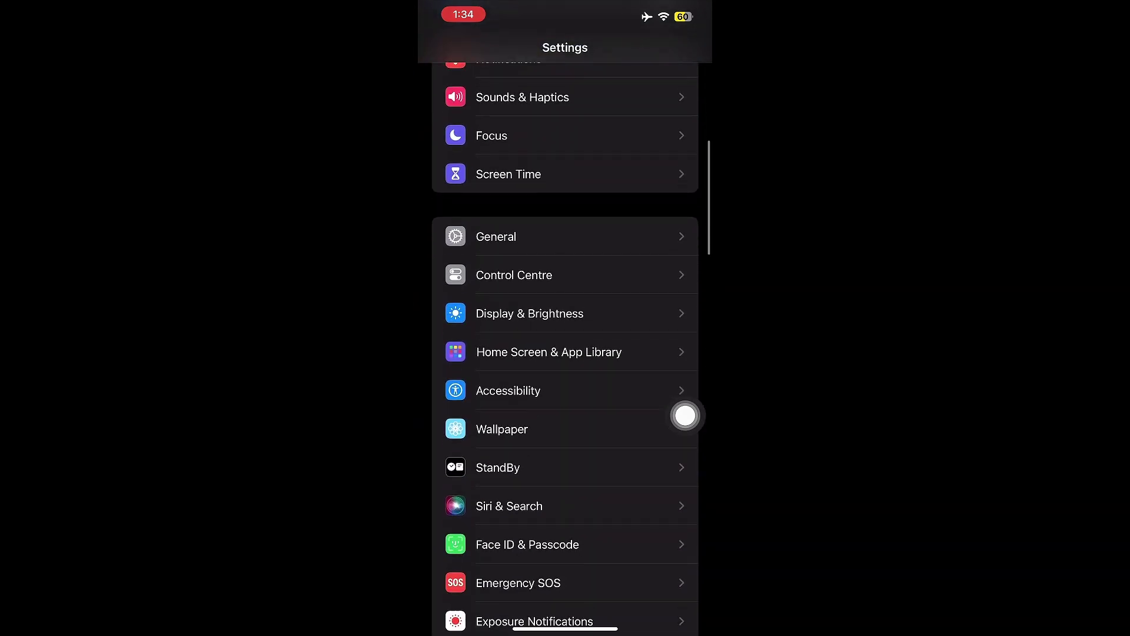
pyautogui.press('super+h')
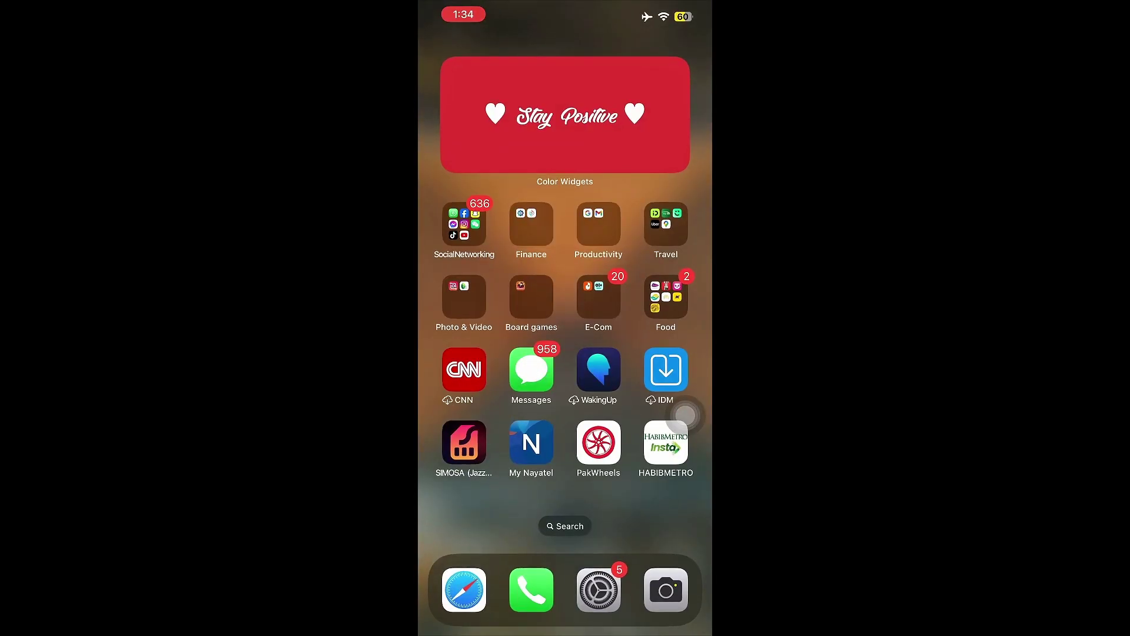
pyautogui.moveTo(685, 416); pyautogui.dragTo(685, 531)
pyautogui.moveTo(655, 309); pyautogui.dragTo(477, 310)
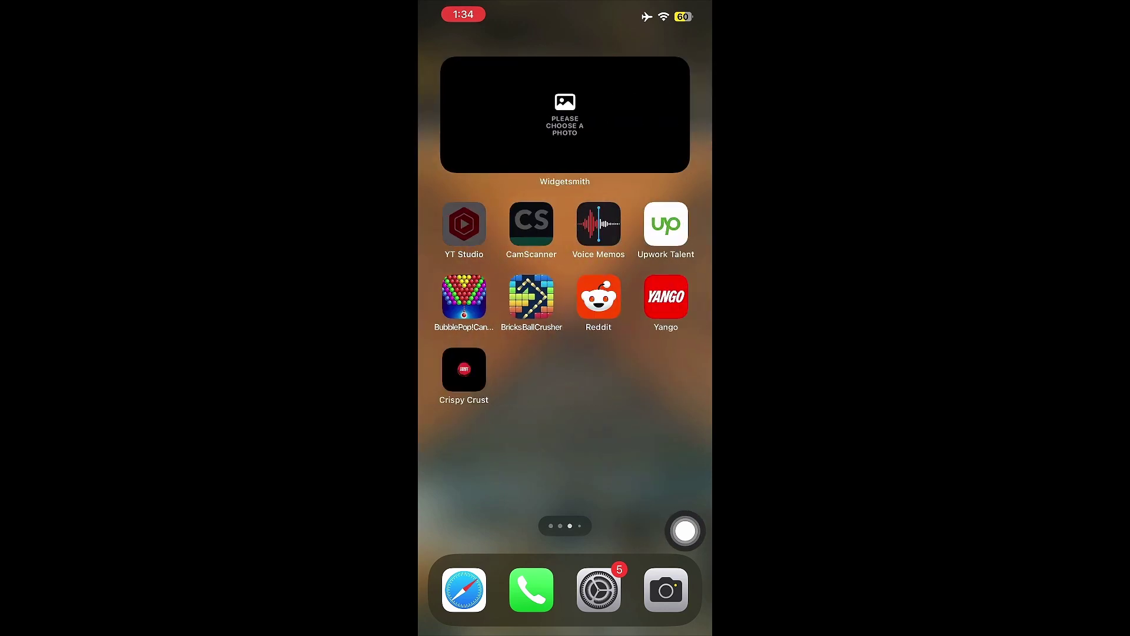
pyautogui.moveTo(655, 398); pyautogui.dragTo(477, 398)
pyautogui.moveTo(654, 397); pyautogui.dragTo(477, 398)
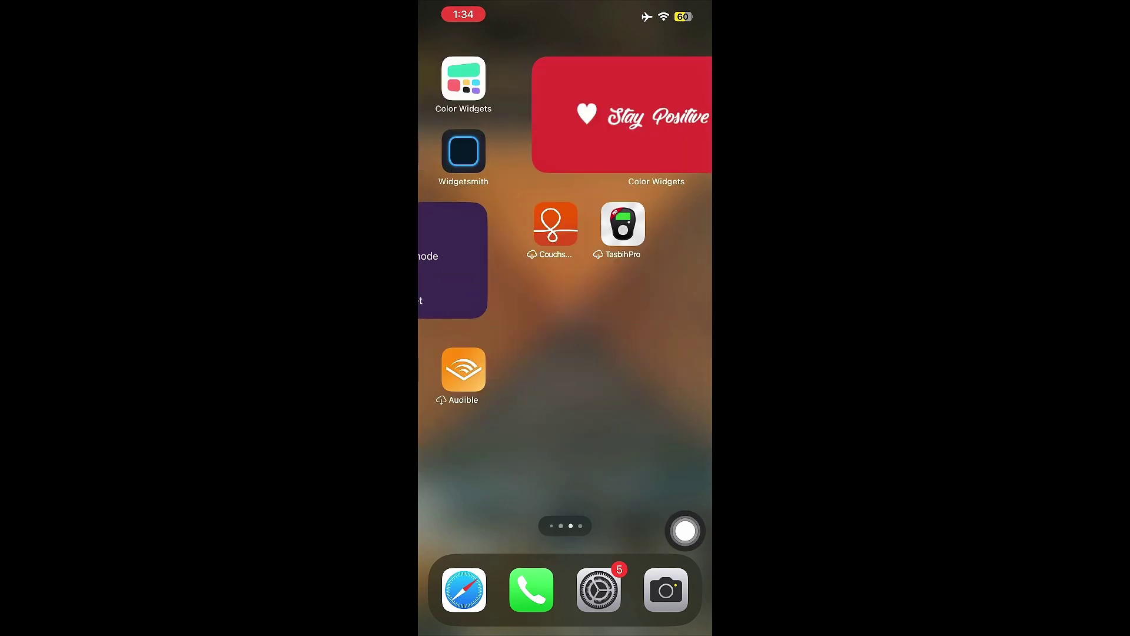
pyautogui.moveTo(654, 398)
pyautogui.mouseDown()
pyautogui.moveTo(477, 397)
pyautogui.moveTo(655, 398)
pyautogui.mouseUp()
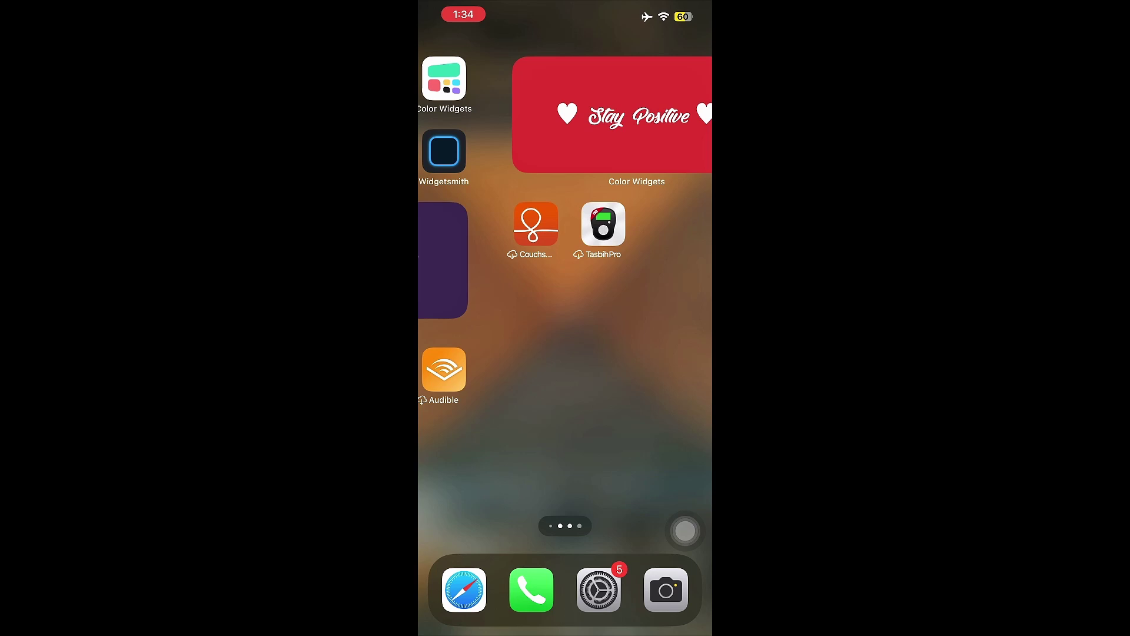
pyautogui.moveTo(477, 398); pyautogui.dragTo(654, 398)
pyautogui.moveTo(685, 530); pyautogui.dragTo(678, 471)
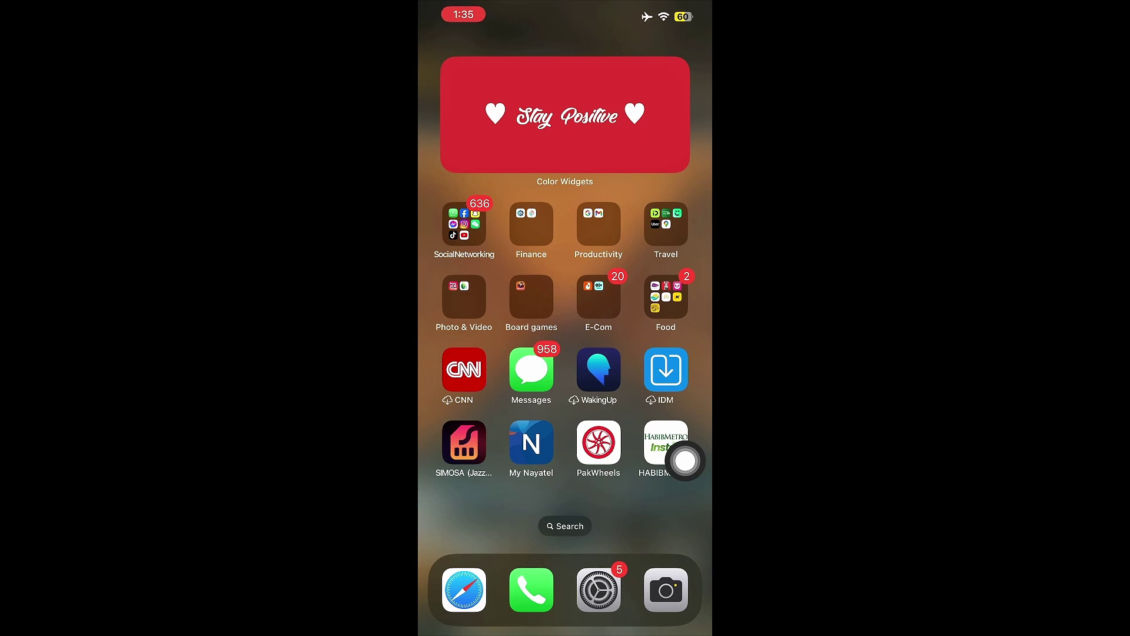
pyautogui.moveTo(654, 354)
pyautogui.mouseDown()
pyautogui.moveTo(478, 354)
pyautogui.moveTo(654, 354)
pyautogui.mouseUp()
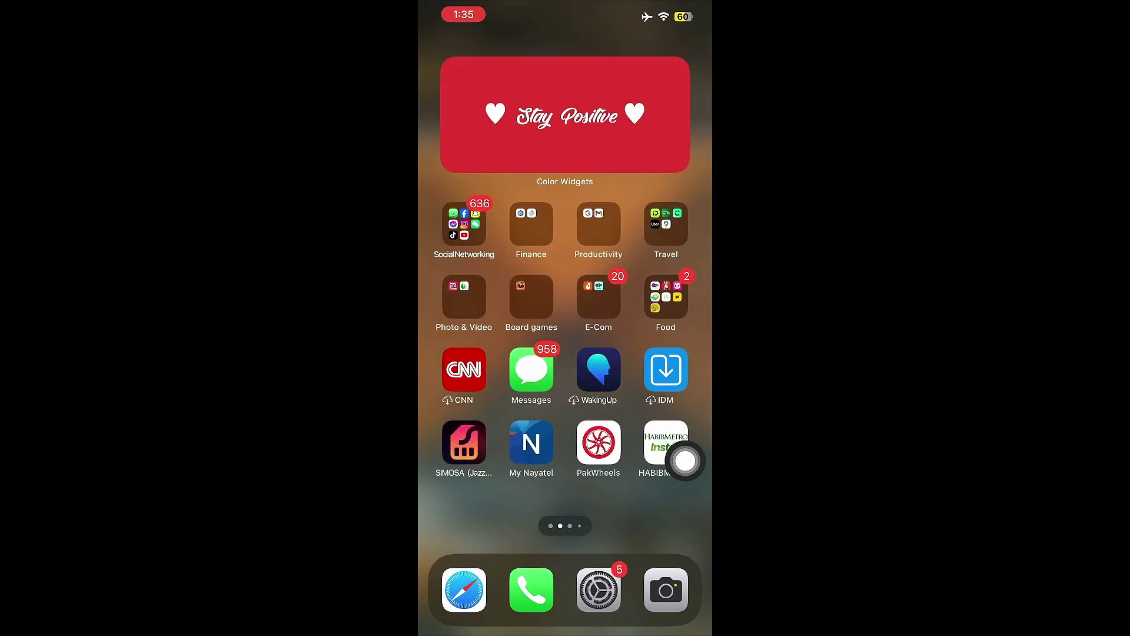